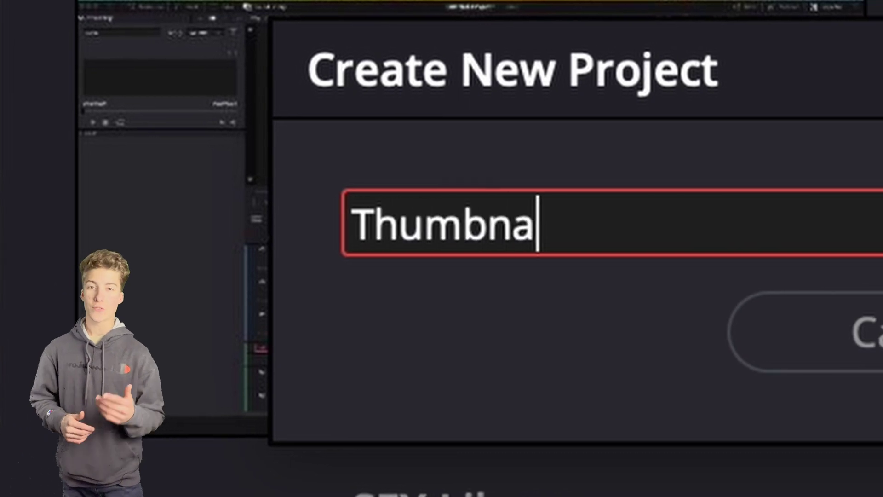
# - Enter 'Thumbnail' as the new project's name
pyautogui.write('il')
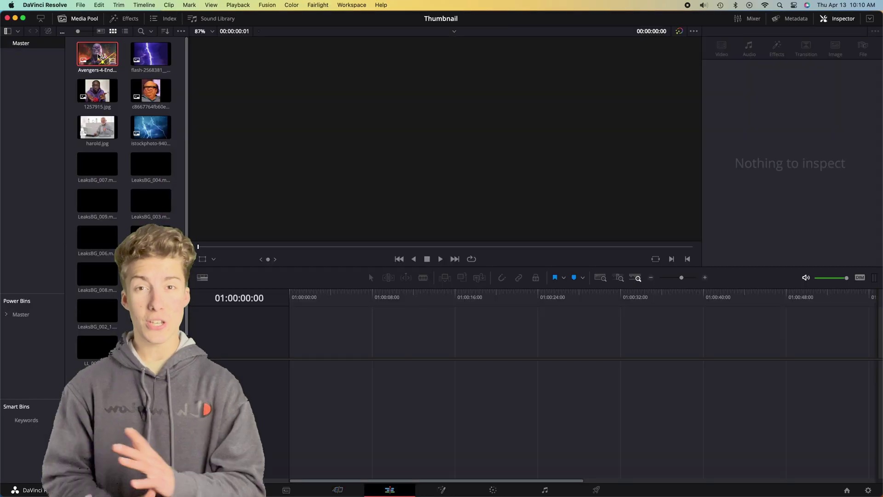
# - Place the Avengers Thanos image on Video 1 and show its transform settings in the Inspector
pyautogui.moveTo(99, 53); pyautogui.dragTo(303, 332)
pyautogui.moveTo(232, 218); pyautogui.dragTo(278, 338)
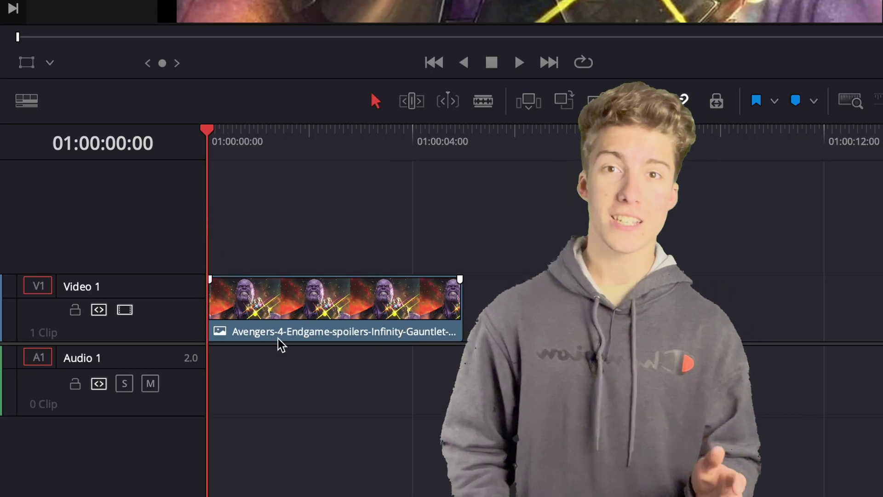
pyautogui.click(831, 18)
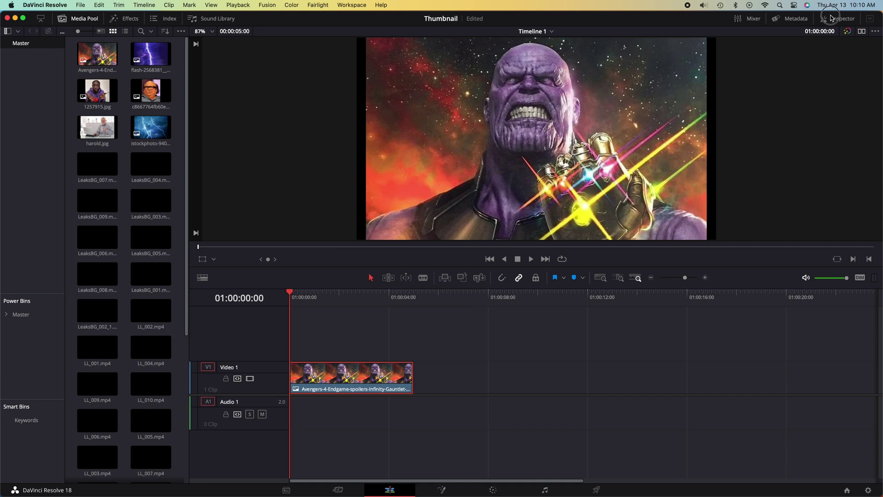
pyautogui.click(832, 18)
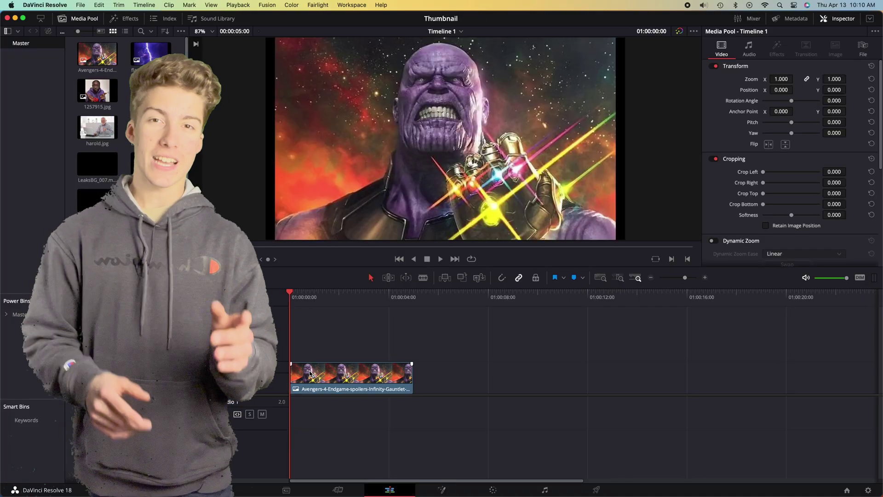
# - Resize Thanos to about 0.86 zoom, shift it right, and add the blue lightning photo
pyautogui.click(311, 373)
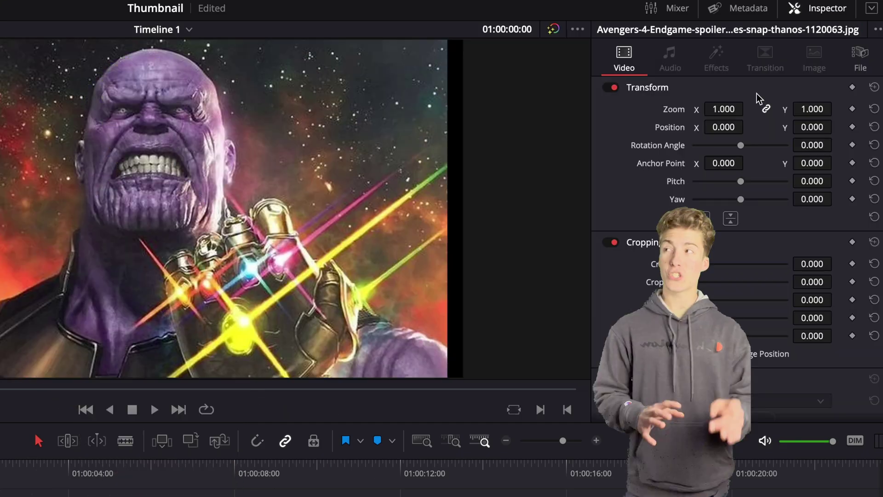
pyautogui.moveTo(728, 109); pyautogui.dragTo(695, 106)
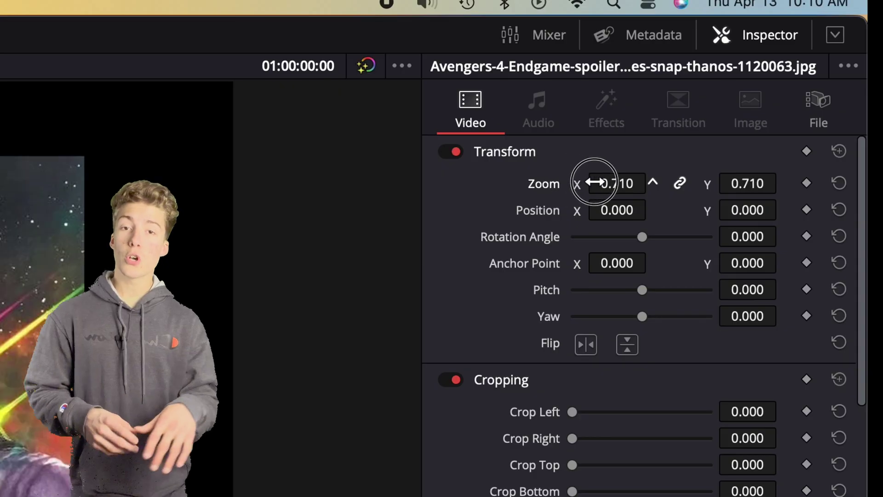
pyautogui.moveTo(597, 181); pyautogui.dragTo(621, 177)
pyautogui.moveTo(619, 210); pyautogui.dragTo(641, 213)
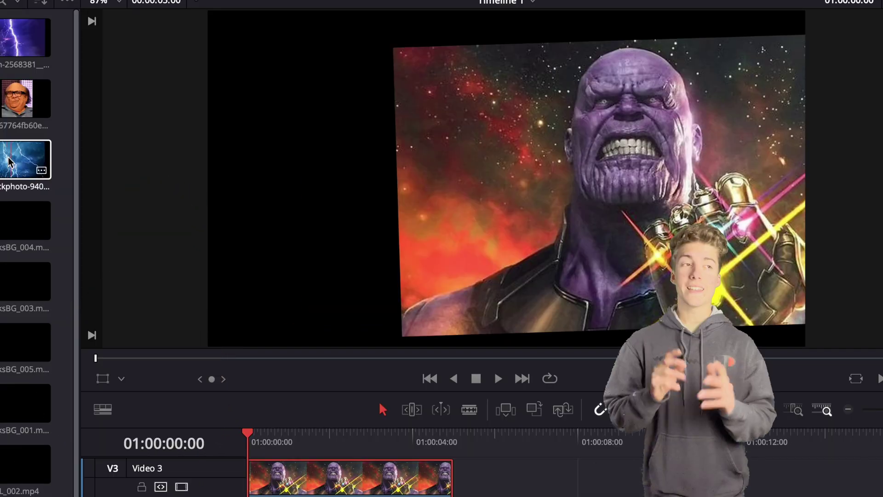
pyautogui.moveTo(26, 158); pyautogui.dragTo(137, 425)
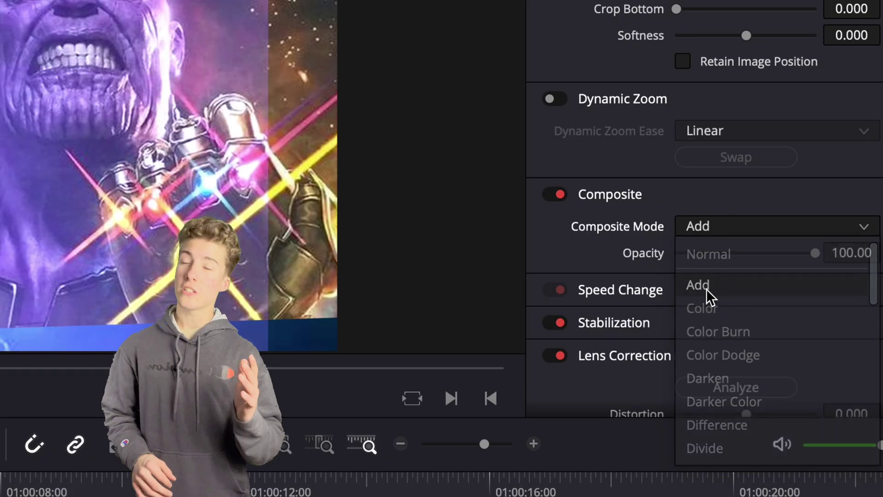
# - Blend the lightning layer over Thanos in Add mode at about 55 opacity
pyautogui.click(707, 289)
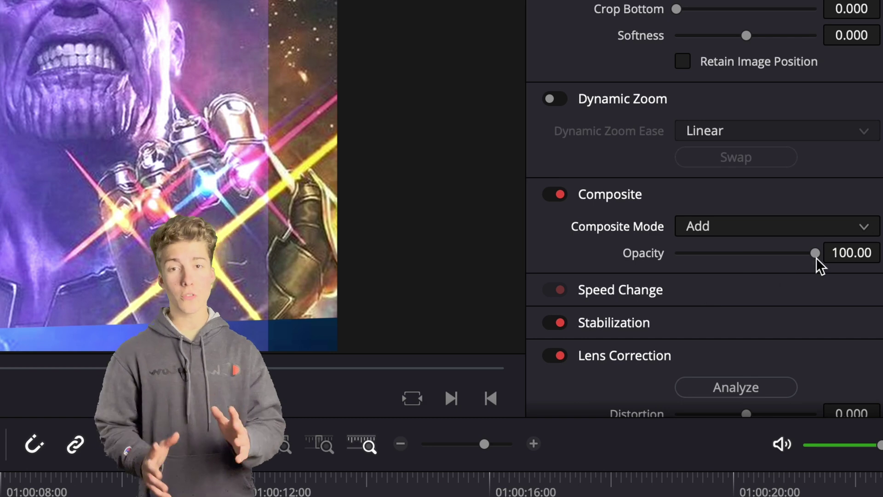
pyautogui.moveTo(814, 253); pyautogui.dragTo(752, 253)
pyautogui.scroll(5, 791, 161)
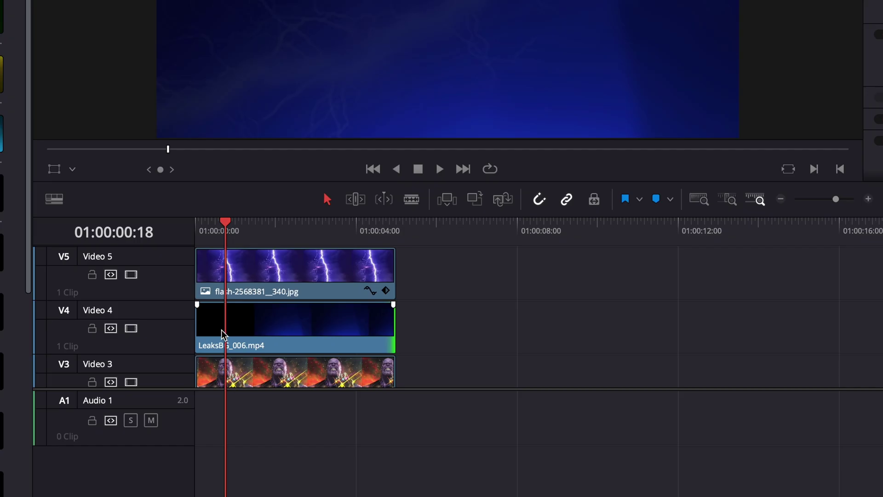
# - Set the LeaksBG_006 light-leak clip's composite mode to Add
pyautogui.click(198, 331)
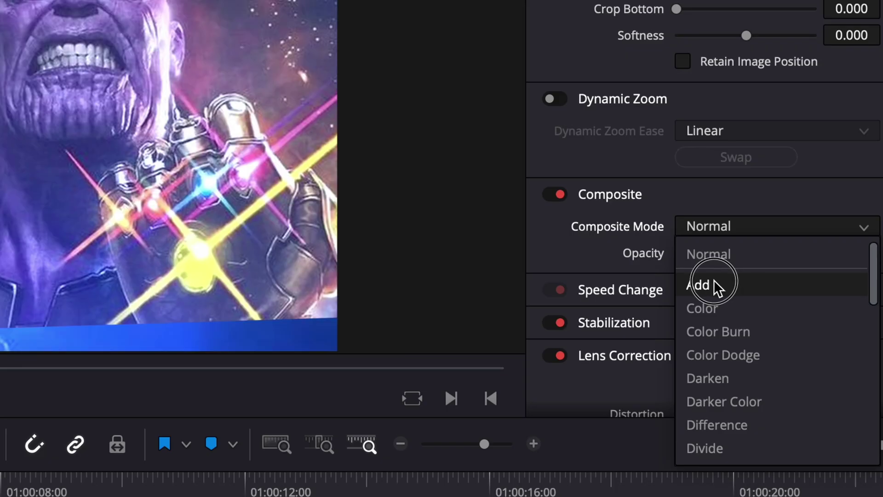
pyautogui.click(778, 213)
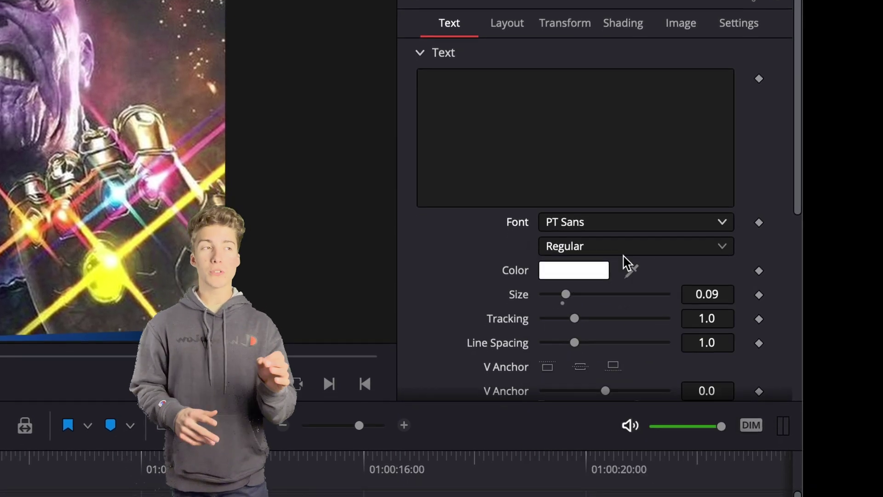
# - Make the title Bold Italic and enlarge its size to about 0.25
pyautogui.click(622, 251)
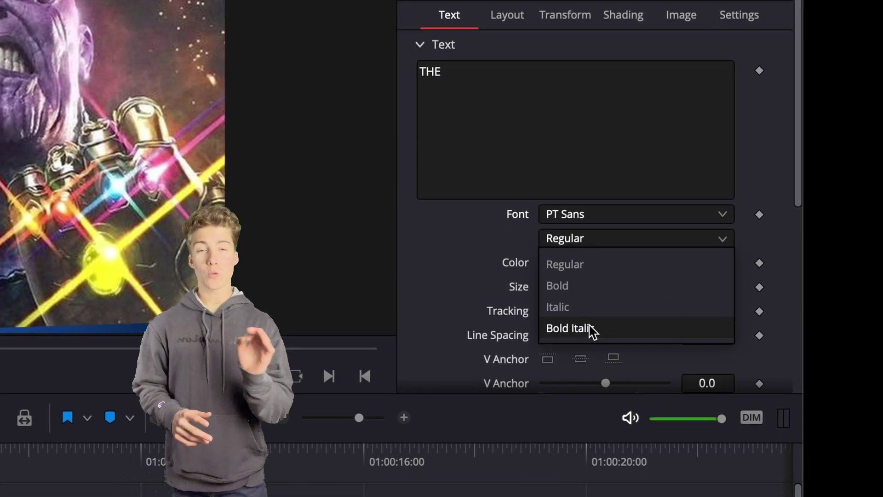
pyautogui.click(591, 330)
pyautogui.moveTo(601, 284); pyautogui.dragTo(643, 283)
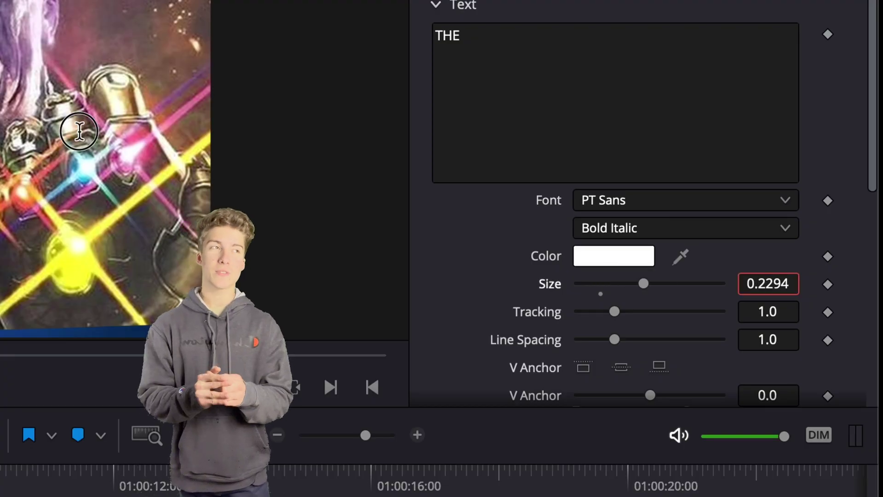
pyautogui.moveTo(763, 284); pyautogui.dragTo(764, 296)
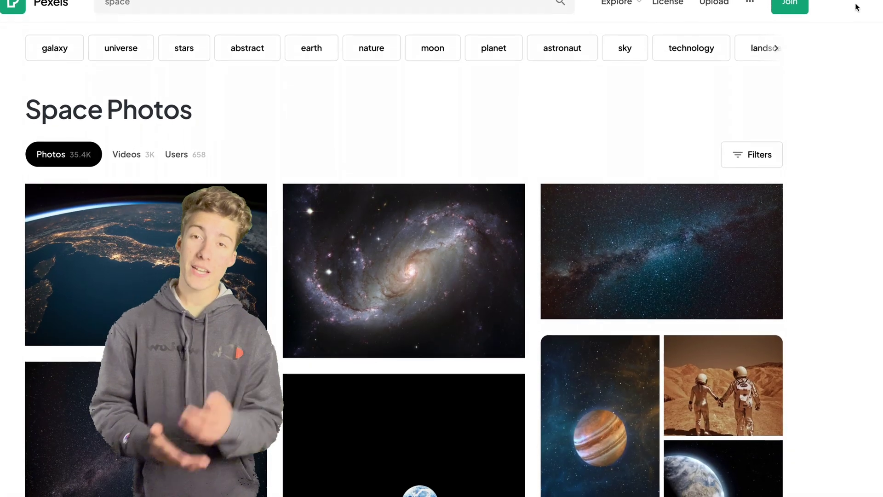
# - Download a starry Pexels space photo and place it on Video 2
pyautogui.scroll(-2, 762, 239)
pyautogui.click(762, 242)
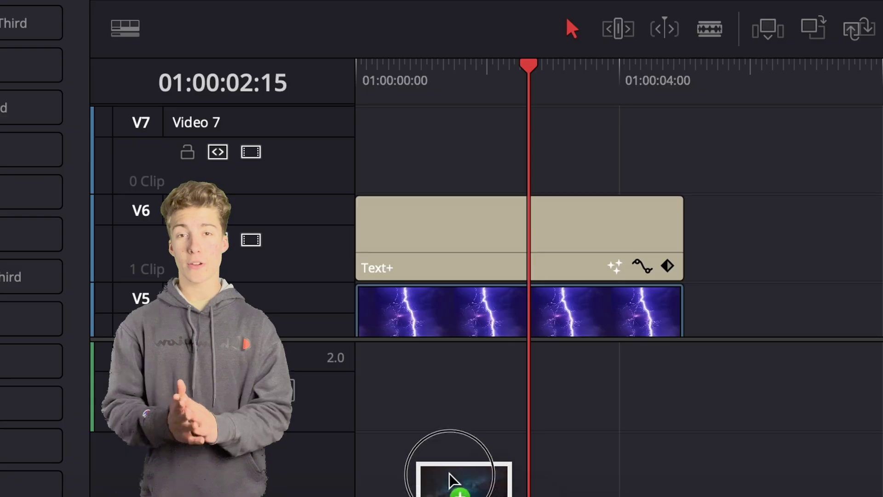
pyautogui.moveTo(450, 475); pyautogui.dragTo(454, 296)
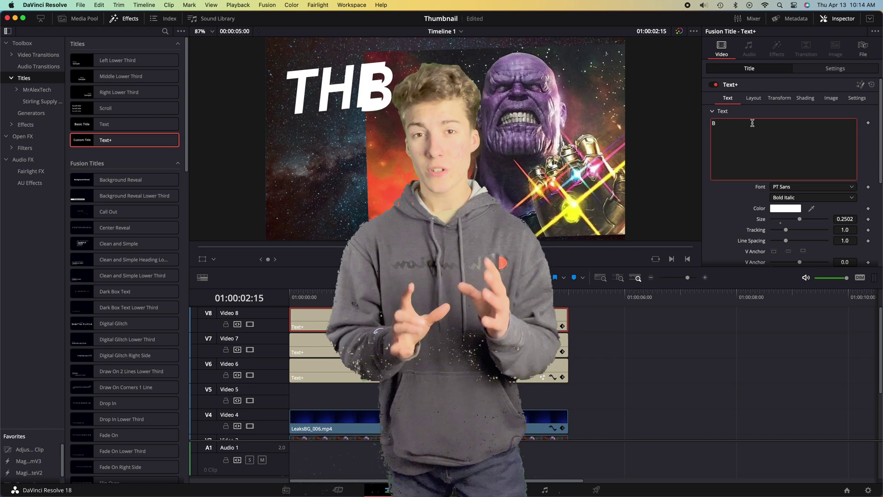
# - Change the title text to BEST and move it to the upper left of the frame
pyautogui.write('est')
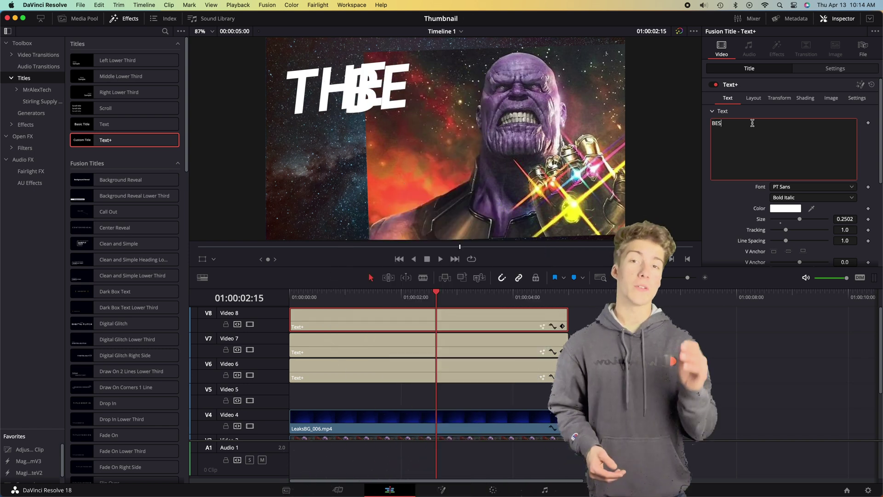
pyautogui.write('T')
pyautogui.click(203, 260)
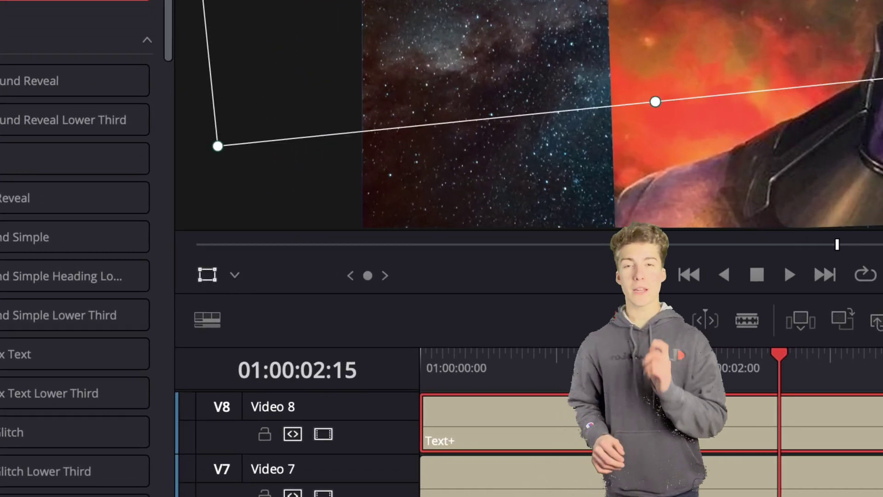
pyautogui.moveTo(610, 41); pyautogui.dragTo(572, 22)
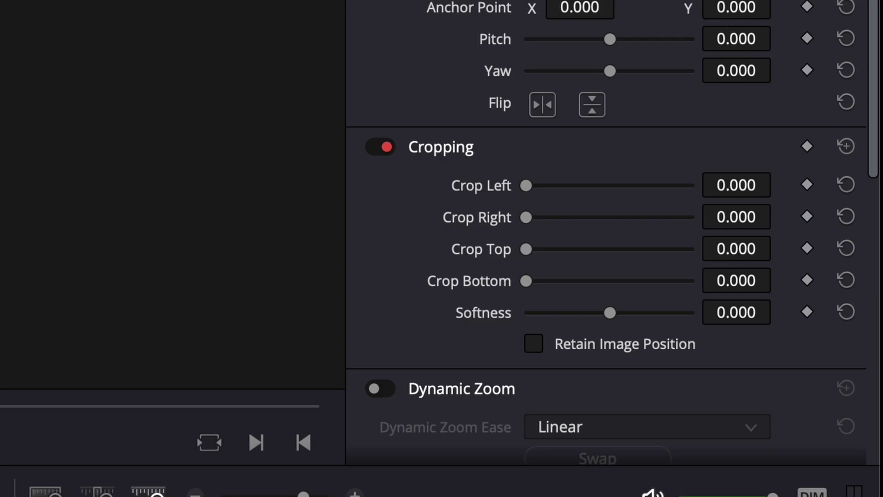
# - Key out the lightning photo's dark blue sky with a DeltaKeyer, matte low threshold 0.2
pyautogui.scroll(-10, 508, 216)
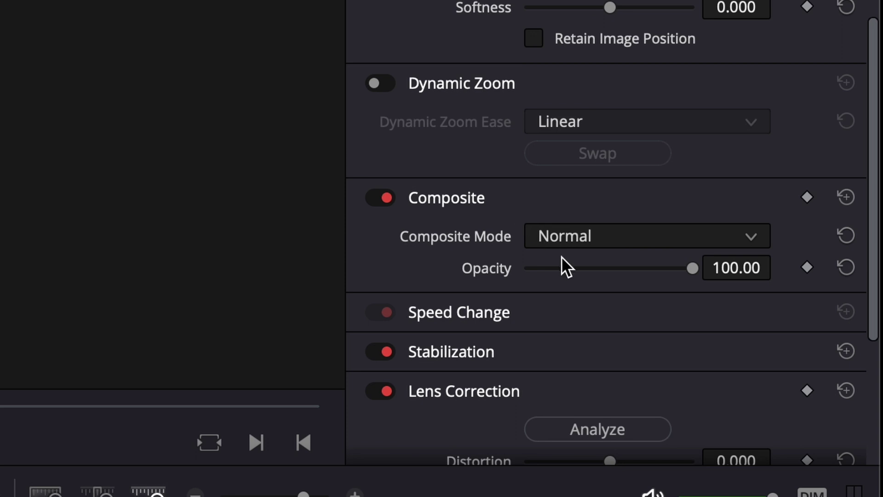
pyautogui.click(572, 236)
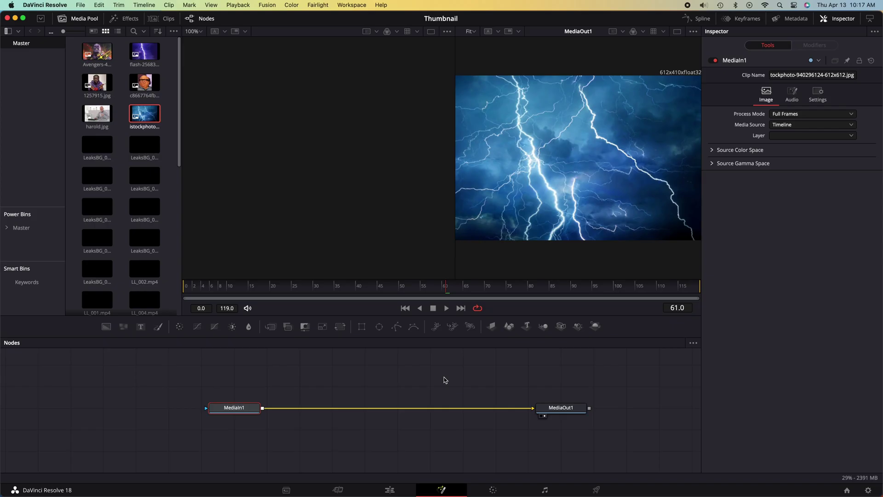
pyautogui.hotkey('shift', 'space')
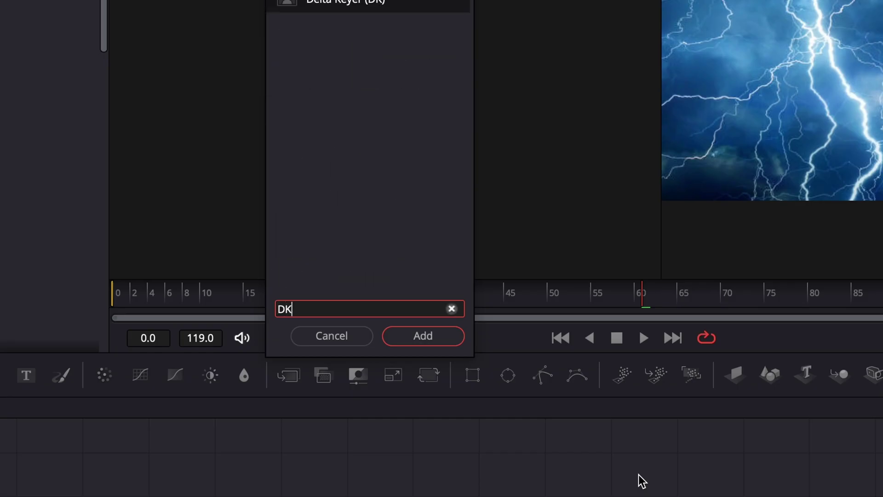
pyautogui.press('Return')
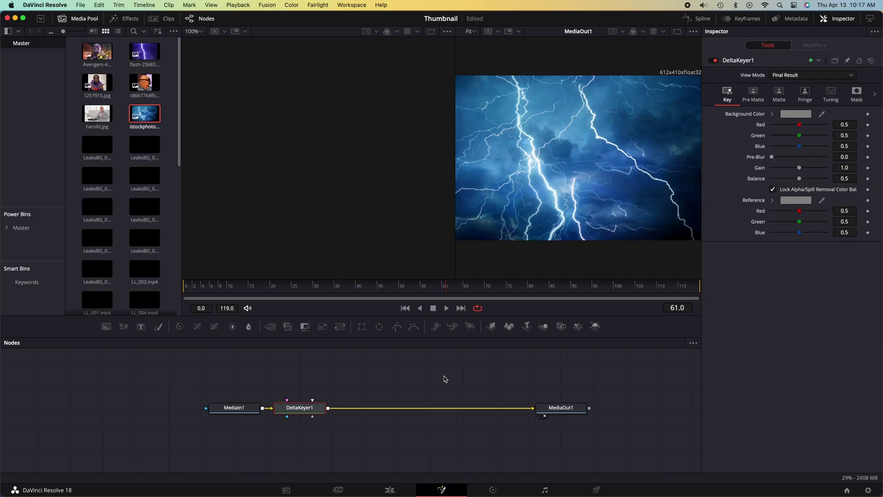
pyautogui.moveTo(779, 143); pyautogui.dragTo(437, 205)
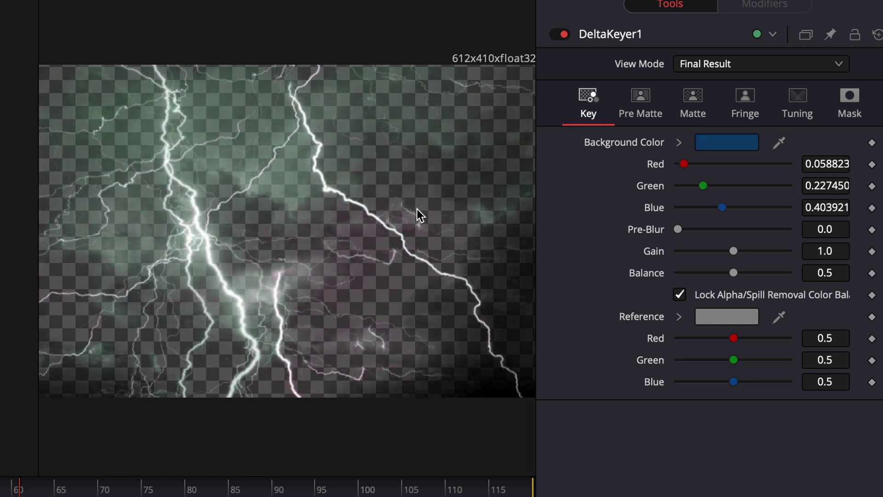
pyautogui.click(692, 102)
pyautogui.moveTo(677, 141); pyautogui.dragTo(713, 142)
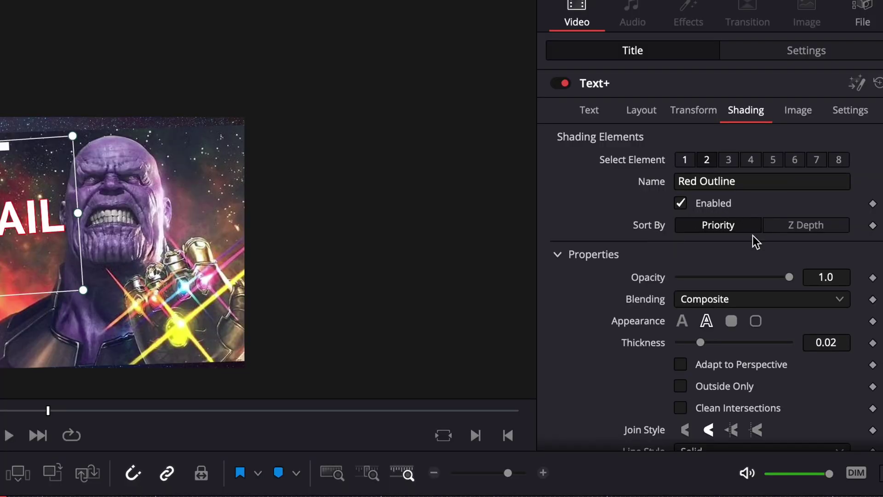
# - Switch the THUMBNAIL outline to Gradient shading with the left stop at about 0.28
pyautogui.scroll(-5, 695, 265)
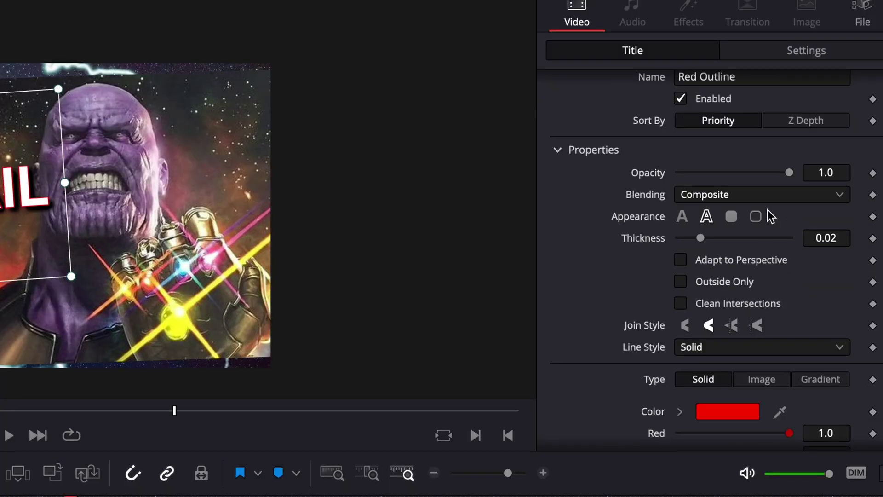
pyautogui.click(842, 179)
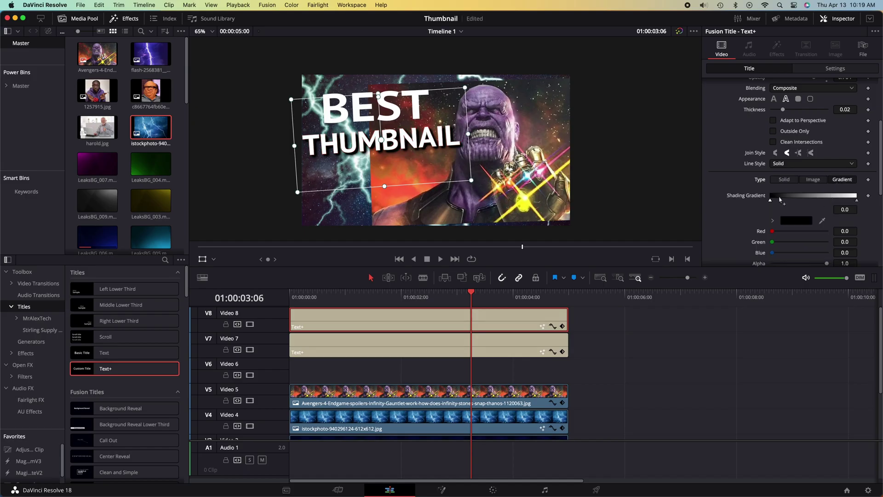
pyautogui.moveTo(771, 200); pyautogui.dragTo(795, 201)
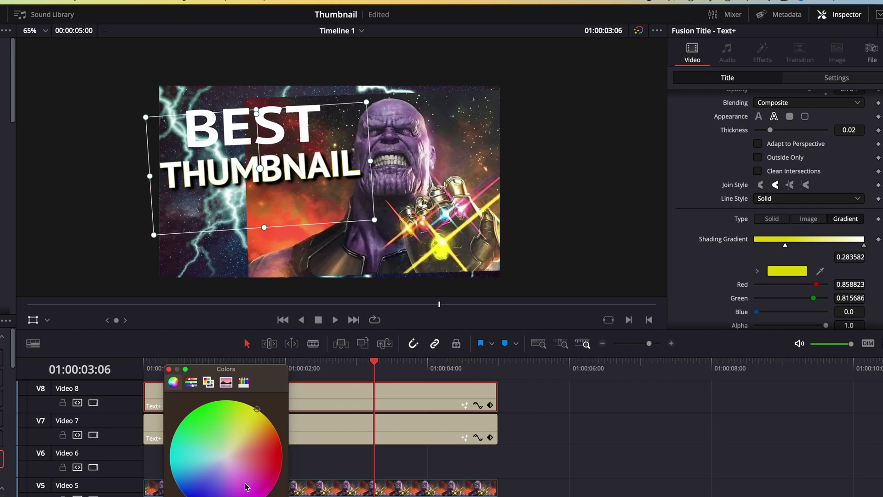
# - Give the BEST title's outline gradient purple and light-blue stops, then play the timeline to preview
pyautogui.click(849, 317)
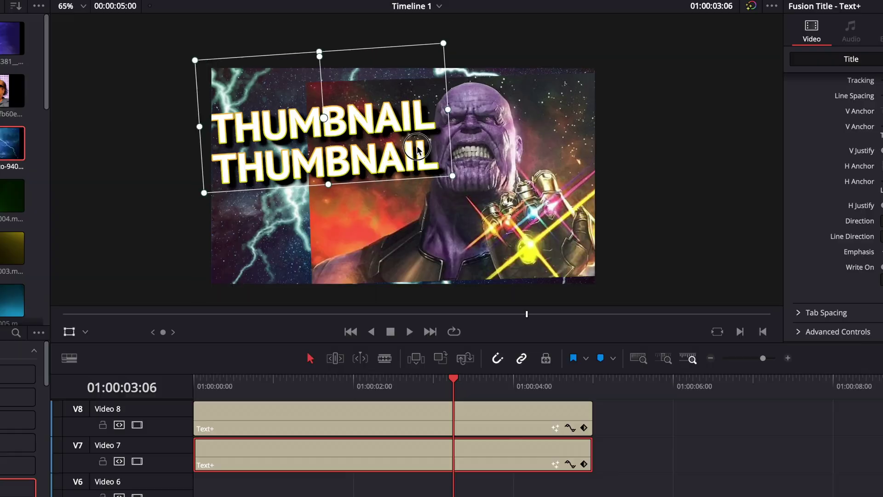
pyautogui.click(346, 155)
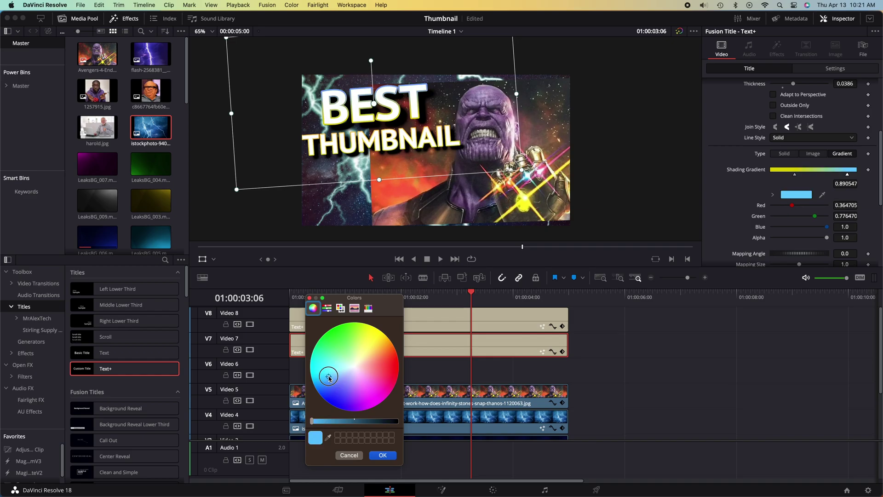
pyautogui.moveTo(333, 396); pyautogui.dragTo(361, 403)
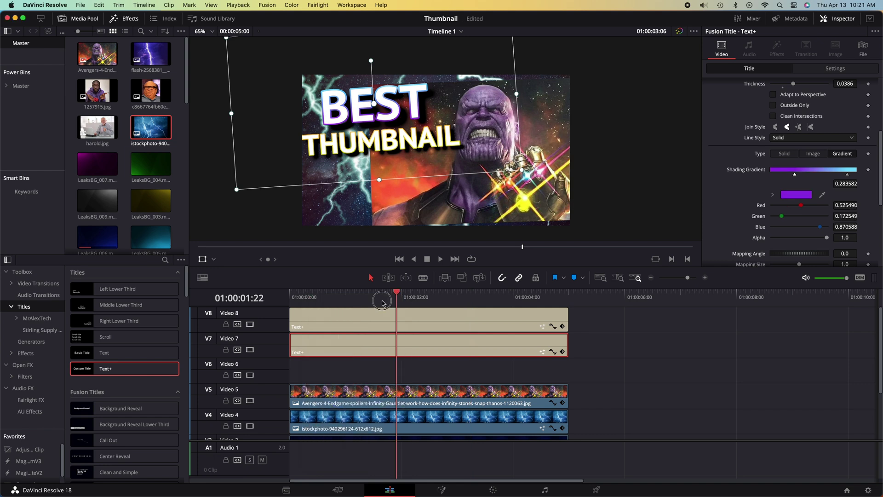
pyautogui.press('space')
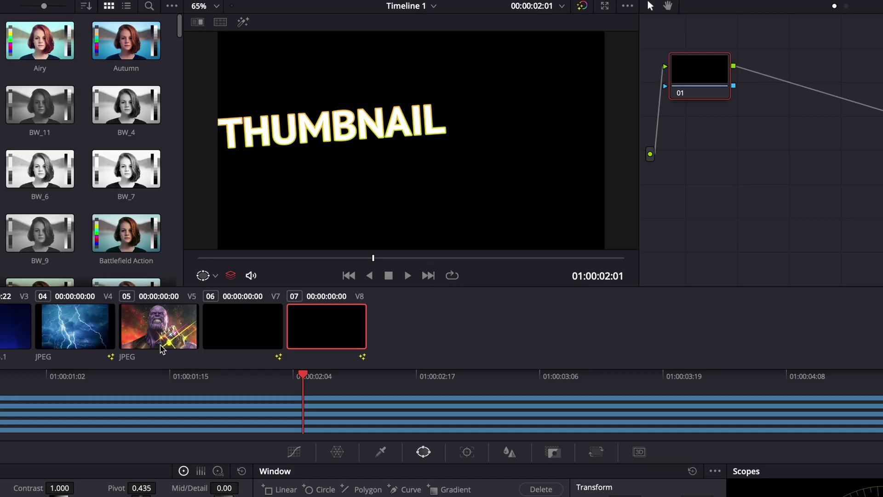
# - On the Color page, draw a Curve window tracing Thanos
pyautogui.click(160, 345)
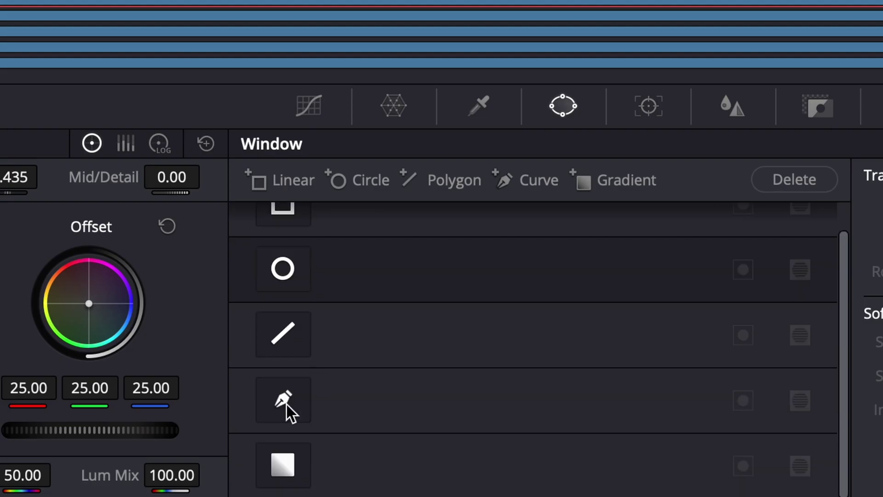
pyautogui.click(284, 402)
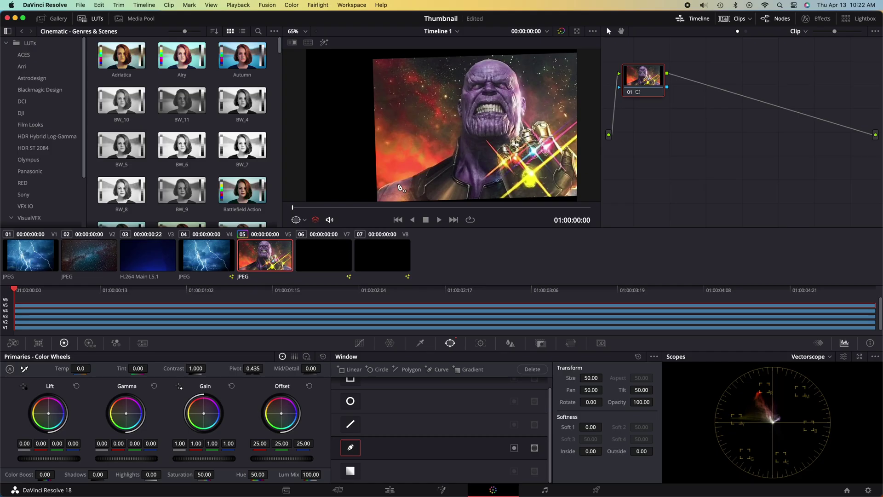
pyautogui.scroll(2, 344, 227)
pyautogui.scroll(2, 394, 185)
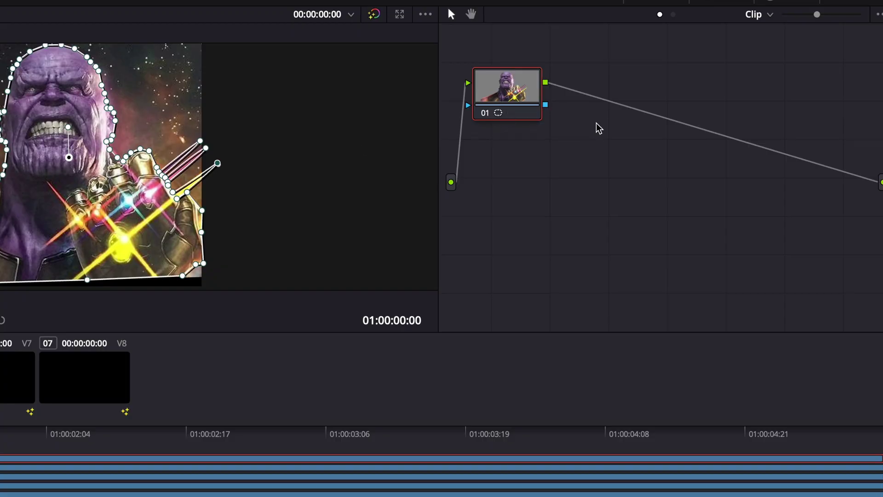
# - Add an alpha output, wire the node's key into it, and check the cut-out Thanos
pyautogui.rightClick(643, 163)
pyautogui.click(682, 219)
pyautogui.moveTo(545, 106); pyautogui.dragTo(881, 208)
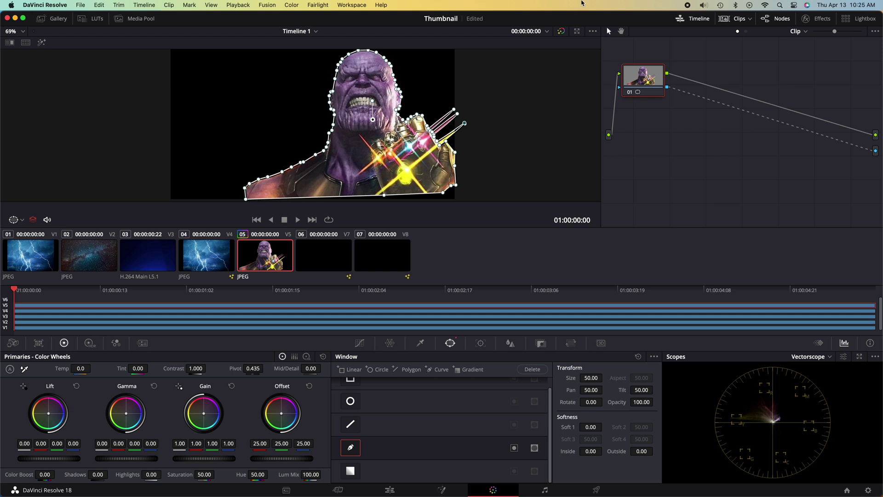
pyautogui.click(560, 31)
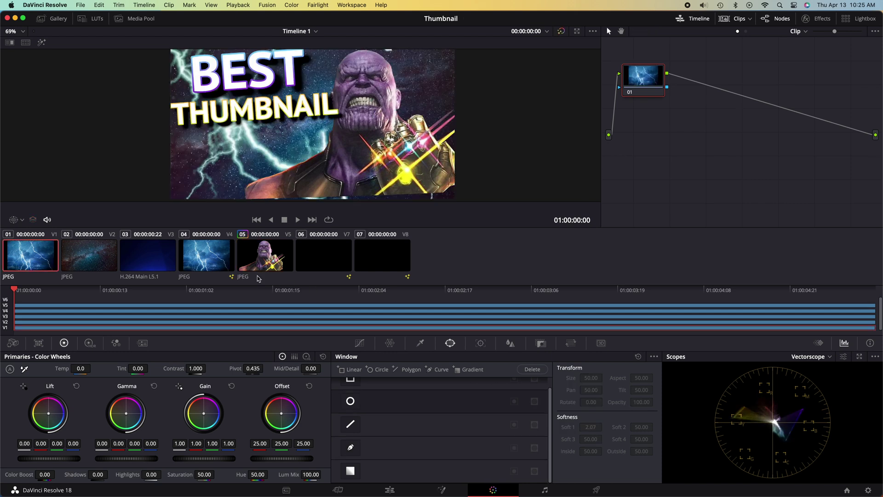
# - Raise Thanos's curves to brighten him and adjust his size and position
pyautogui.click(259, 277)
pyautogui.click(360, 342)
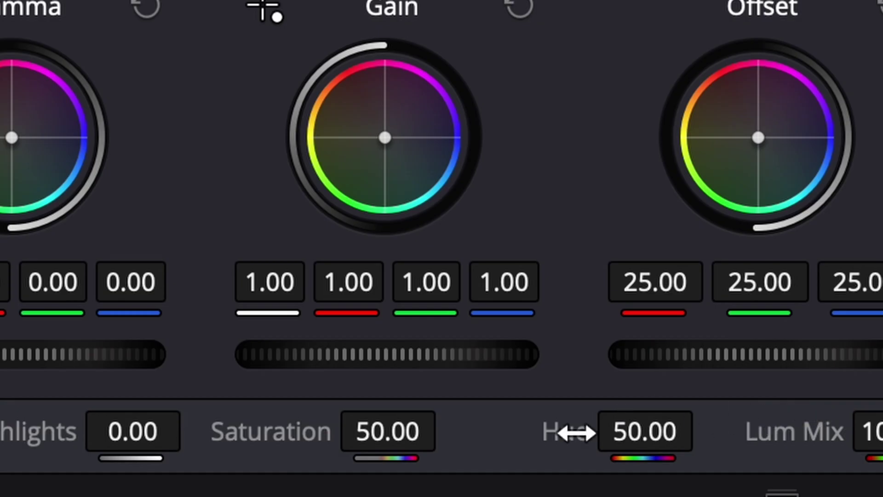
pyautogui.moveTo(67, 482); pyautogui.dragTo(86, 482)
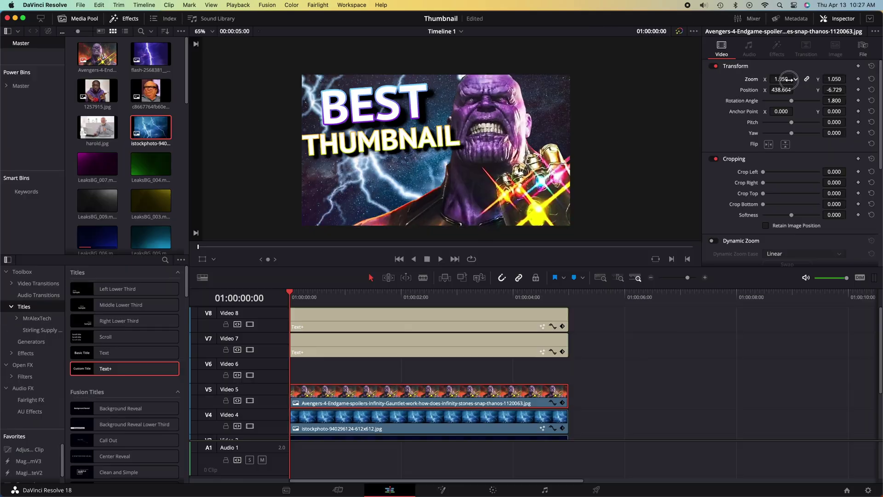
pyautogui.moveTo(777, 81); pyautogui.dragTo(793, 89)
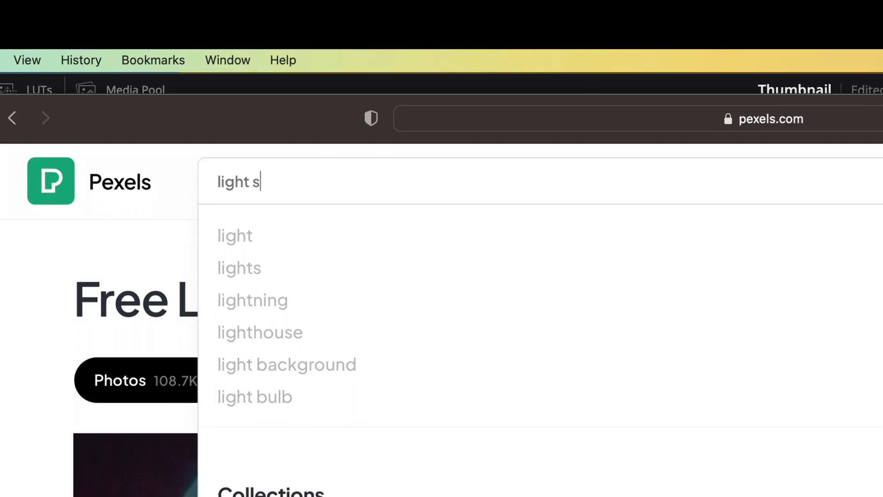
# - Download a 'light streaks' lens flare image, key it, and lower lightning opacity to about 50
pyautogui.write('treaks\\')
pyautogui.press('BackSpace')
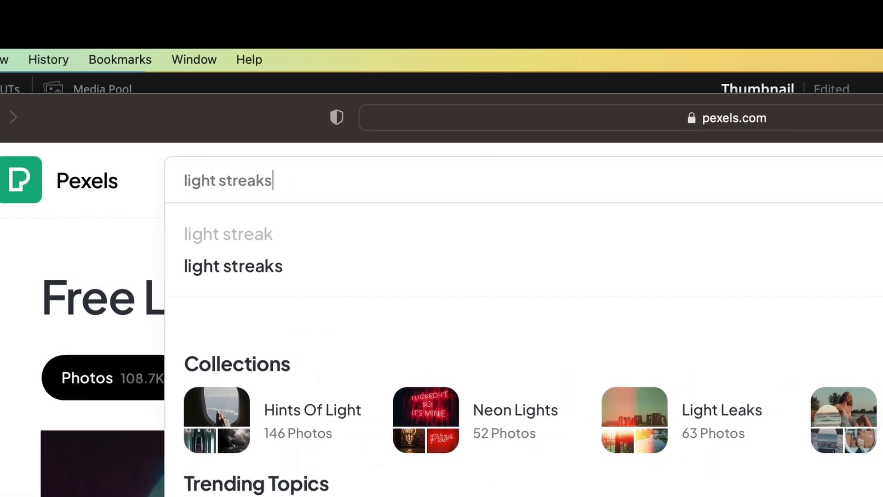
pyautogui.press('Return')
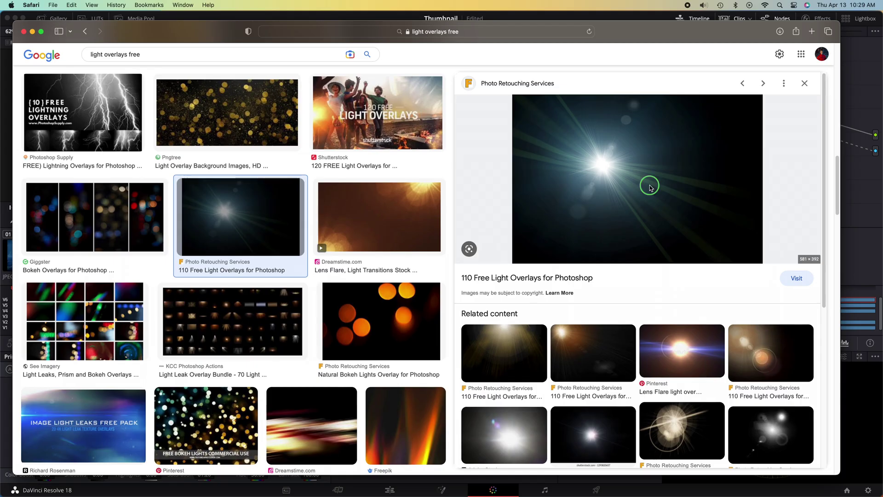
pyautogui.rightClick(650, 188)
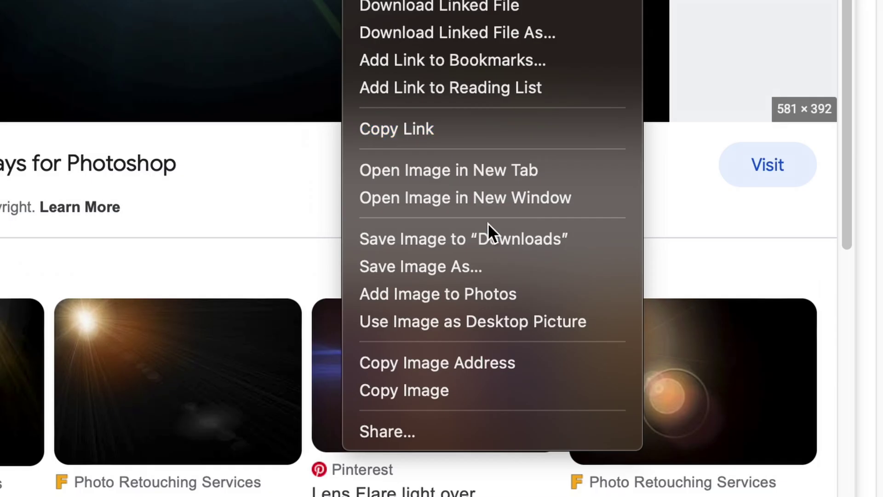
pyautogui.click(700, 302)
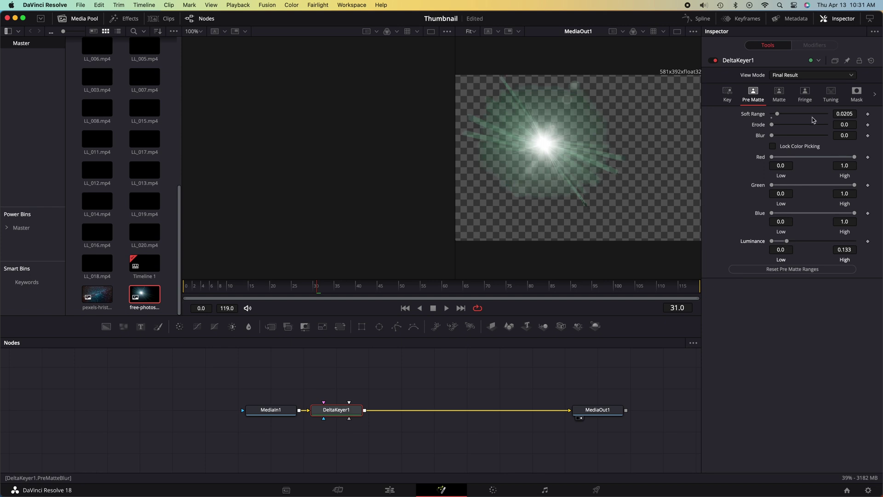
pyautogui.click(779, 94)
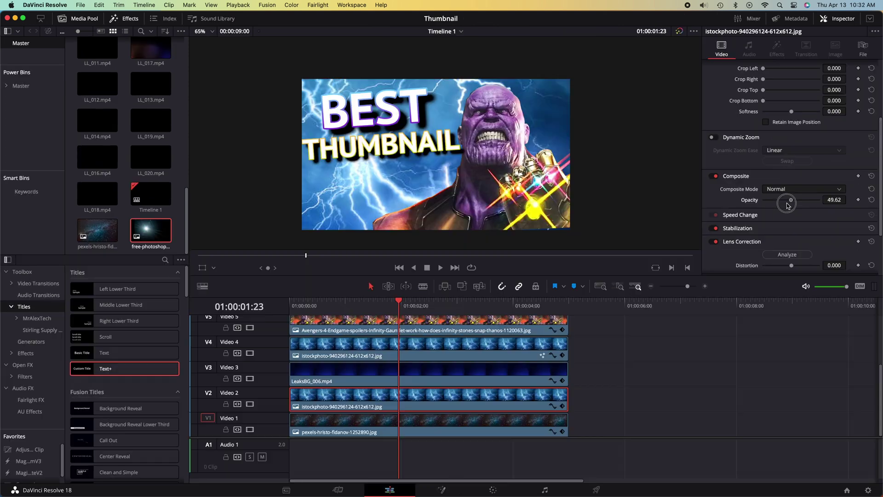
pyautogui.moveTo(782, 208); pyautogui.dragTo(771, 209)
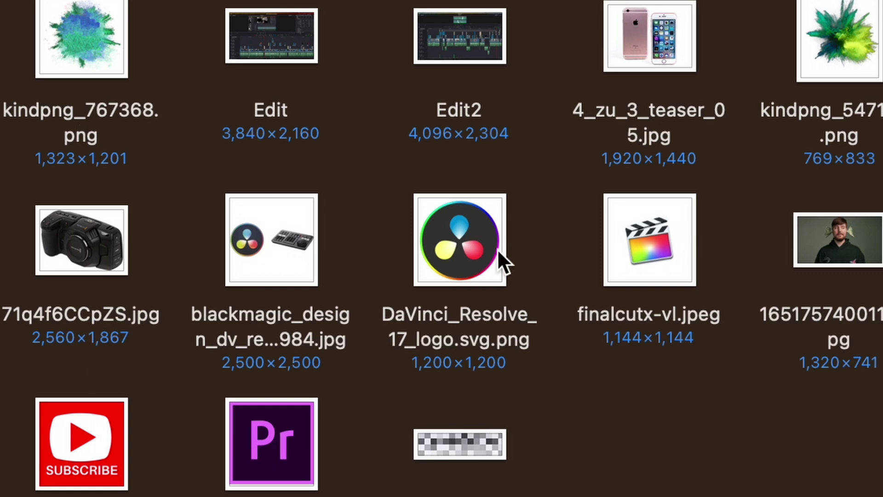
# - Add the DaVinci Resolve logo to the timeline and apply a Drop Shadow to it
pyautogui.click(498, 252)
pyautogui.moveTo(498, 252); pyautogui.dragTo(366, 496)
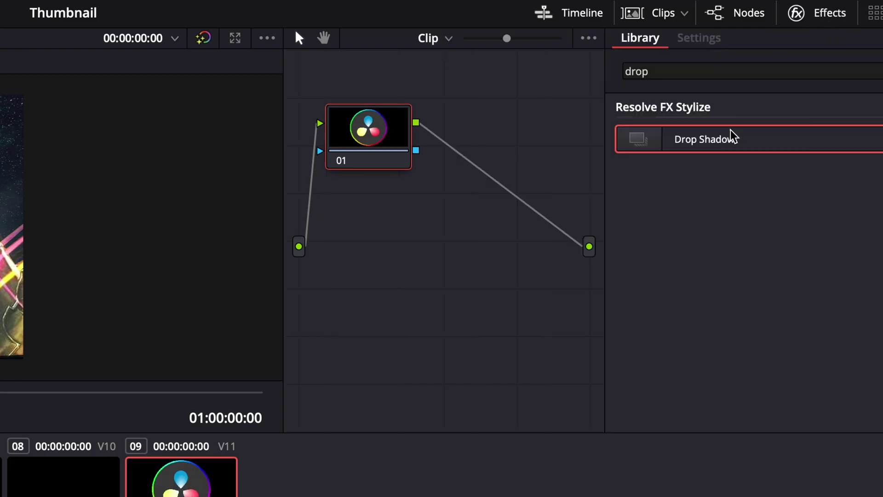
pyautogui.moveTo(731, 137); pyautogui.dragTo(373, 158)
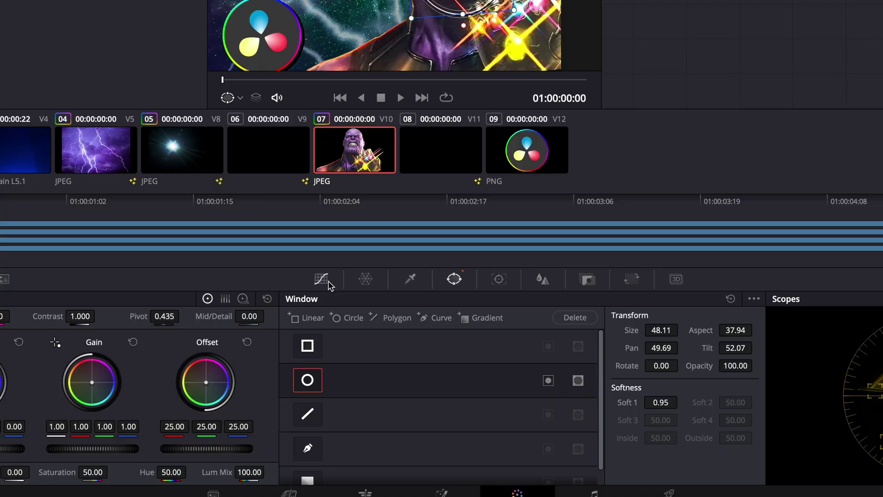
# - Bend a custom curve upward to brighten Thanos's face inside the circular window
pyautogui.click(359, 342)
pyautogui.click(402, 411)
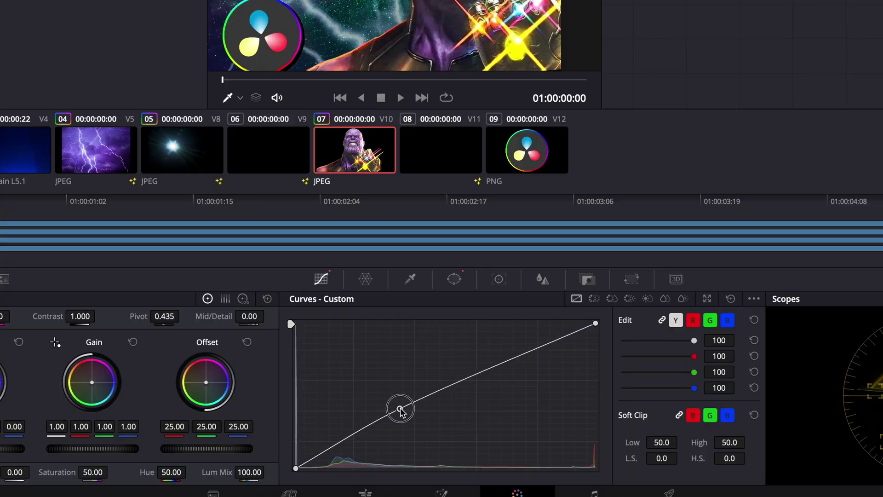
pyautogui.moveTo(483, 377); pyautogui.dragTo(481, 354)
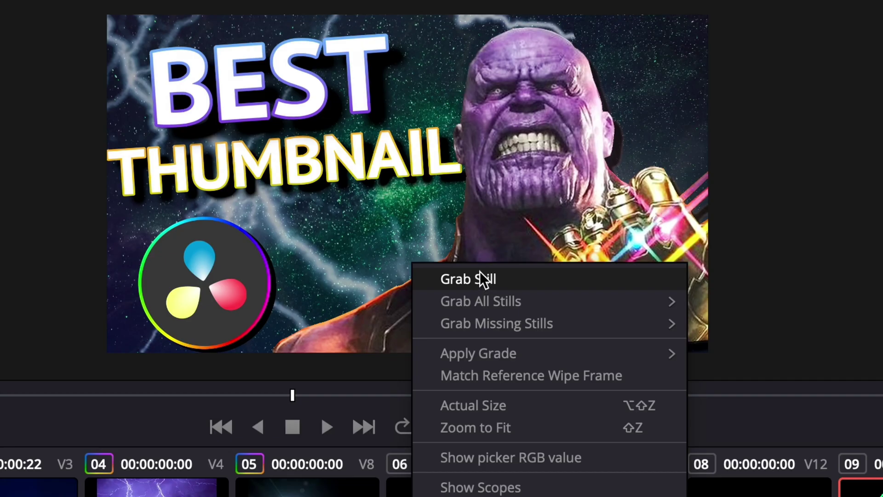
# - Grab a still of the finished thumbnail and export it from the Gallery as JPEG Files
pyautogui.click(477, 276)
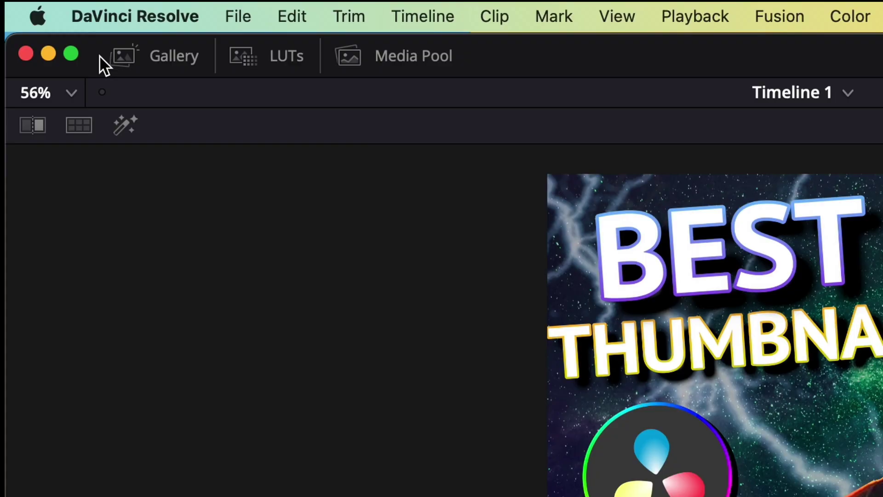
pyautogui.click(151, 59)
pyautogui.rightClick(504, 167)
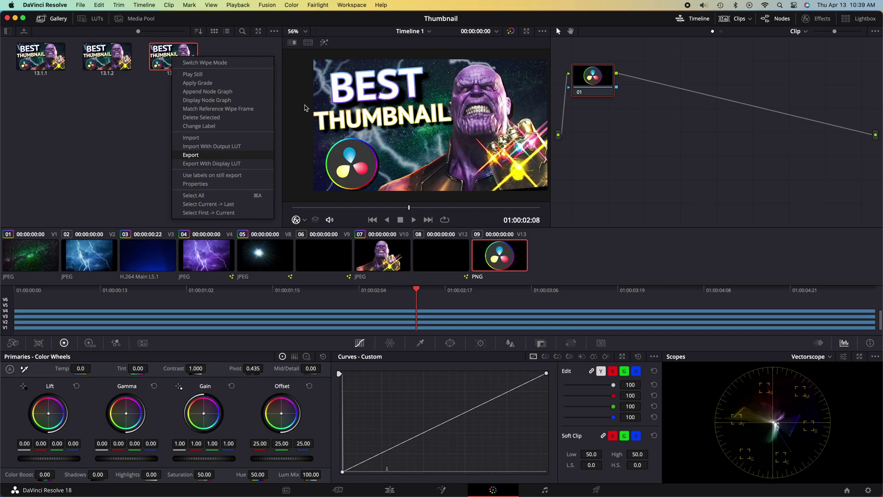
pyautogui.click(436, 255)
pyautogui.click(479, 386)
pyautogui.press('Return')
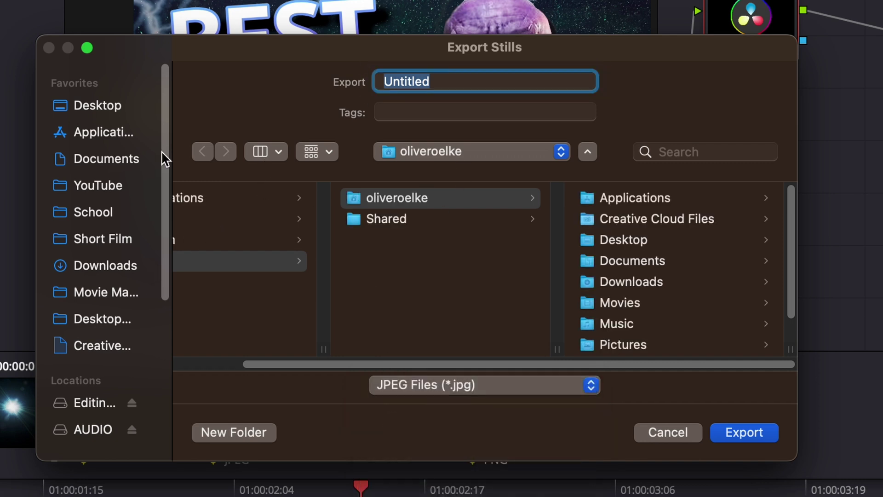